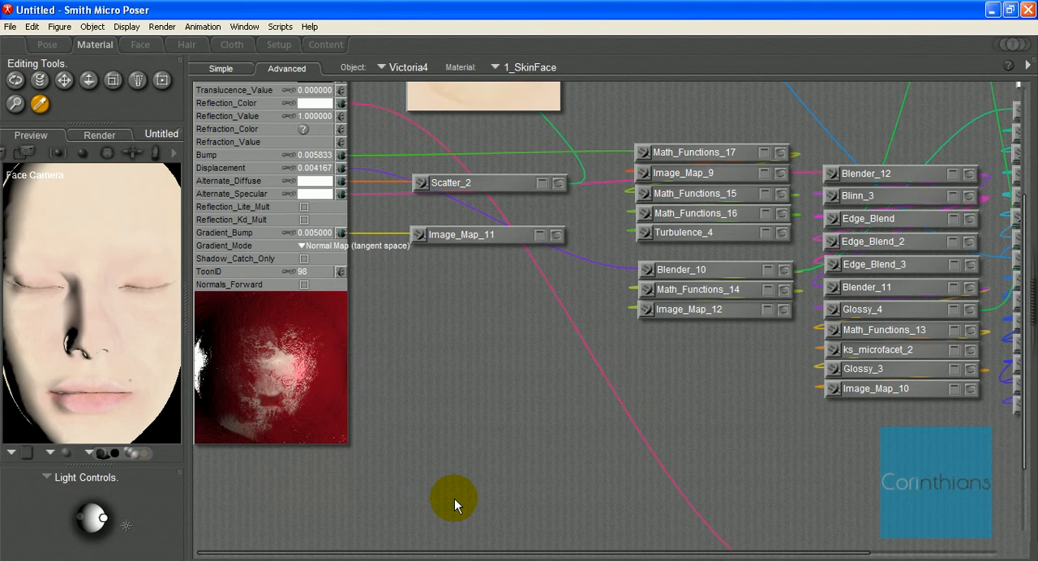
# Step: Review the face material's nodes and preview, view the SimOne 4 Merchant Resource page in Firefox, and return to Poser
pyautogui.click(302, 390)
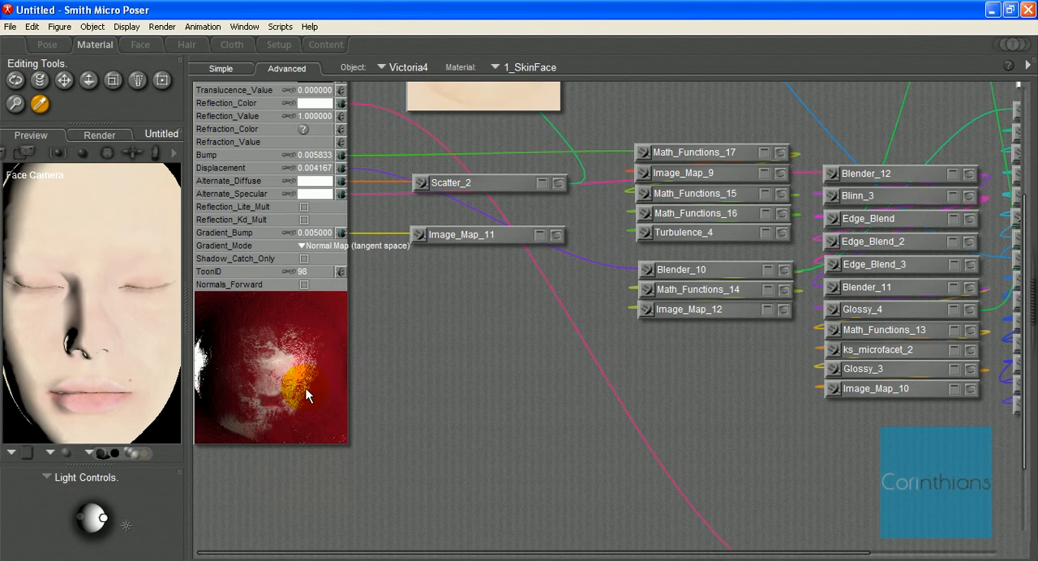
pyautogui.scroll(3, 486, 345)
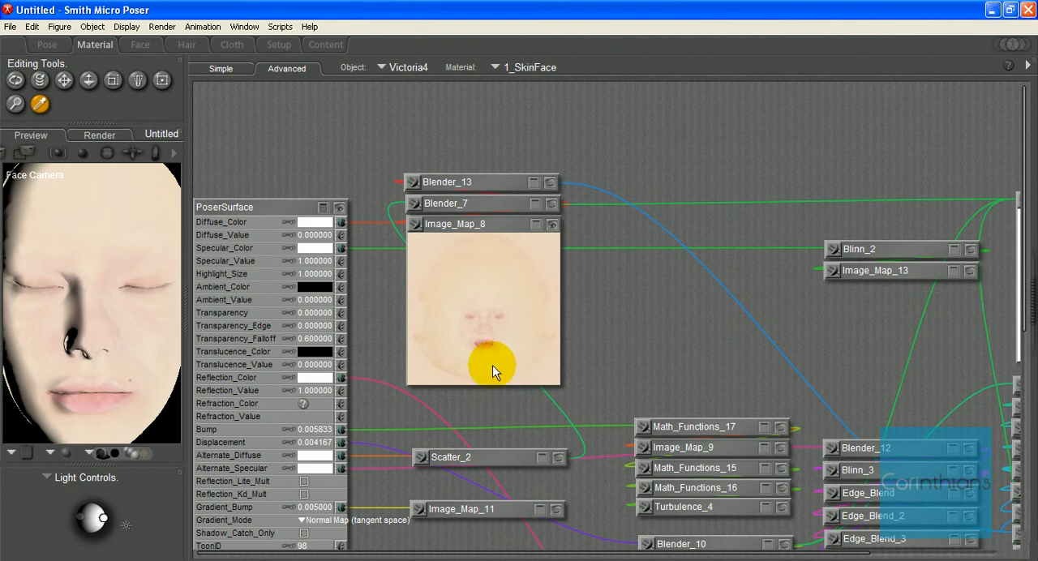
pyautogui.click(163, 560)
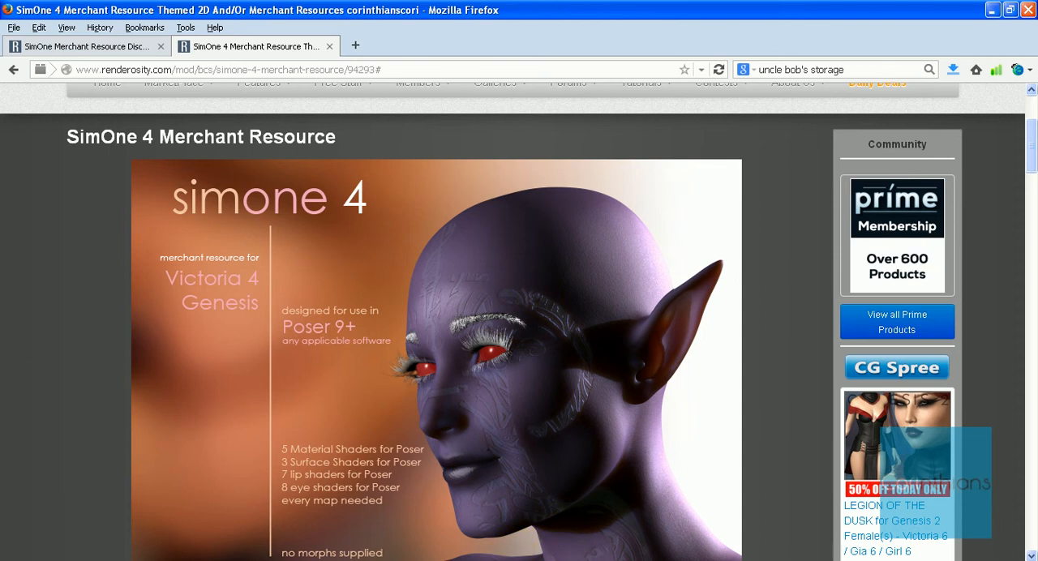
pyautogui.hotkey('alt', 'Tab')
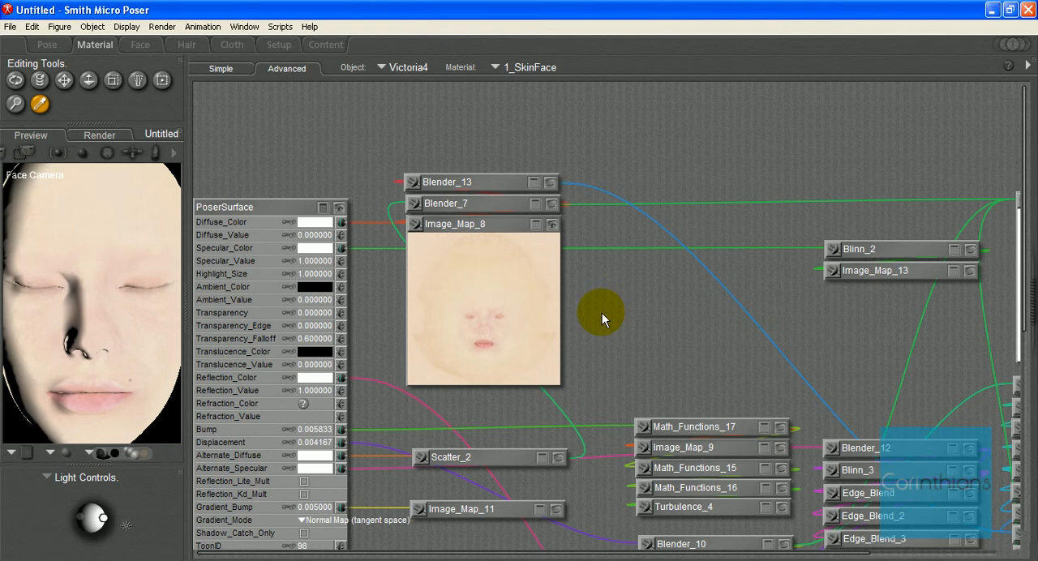
# Step: Add a color_math node to the 1_SkinFace material and set its Math_Argument to Multiply
pyautogui.rightClick(602, 313)
pyautogui.moveTo(649, 322)
pyautogui.moveTo(702, 344)
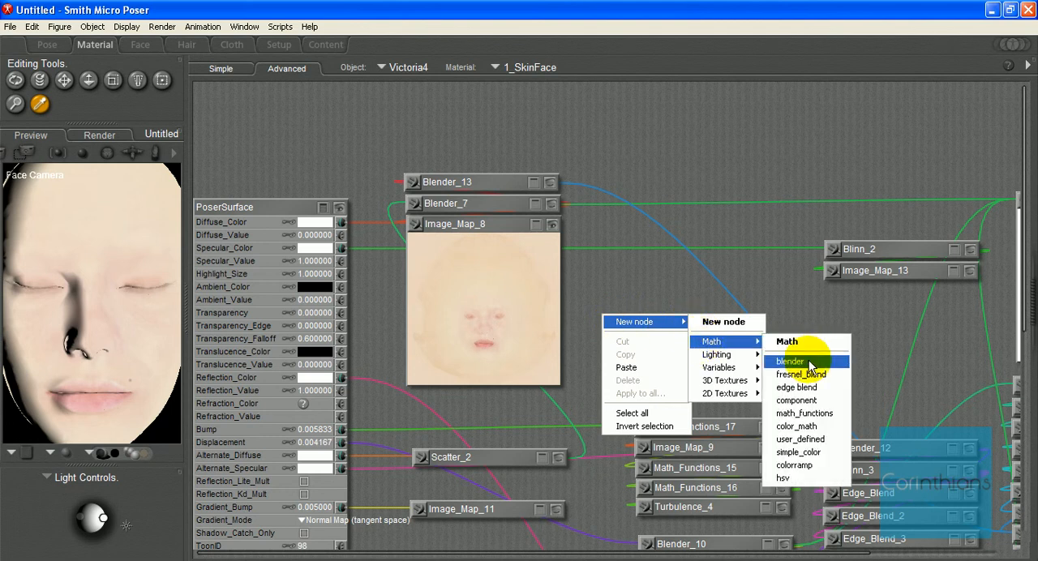
pyautogui.click(798, 428)
pyautogui.click(722, 361)
pyautogui.click(724, 369)
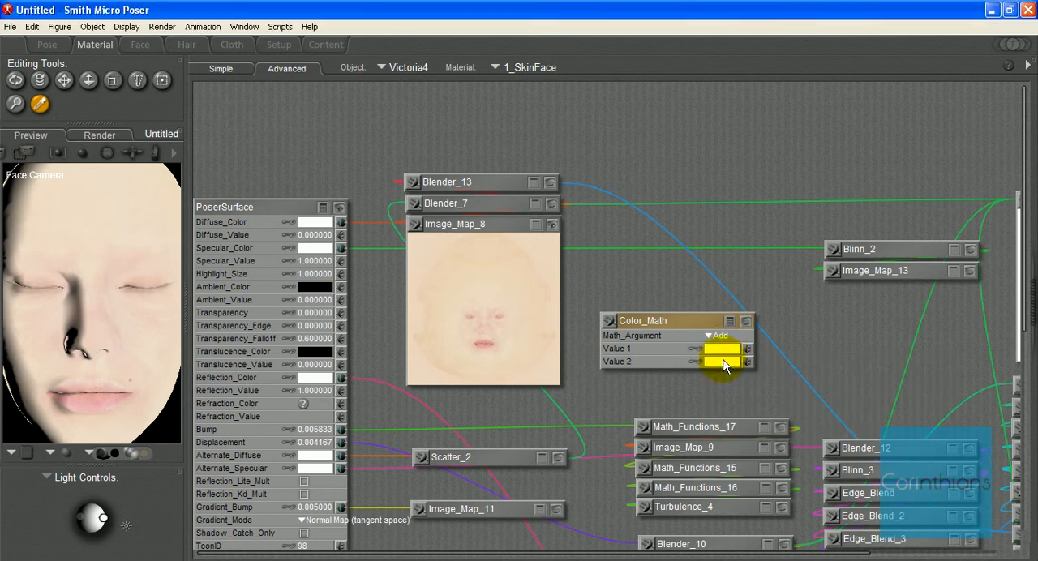
pyautogui.click(716, 335)
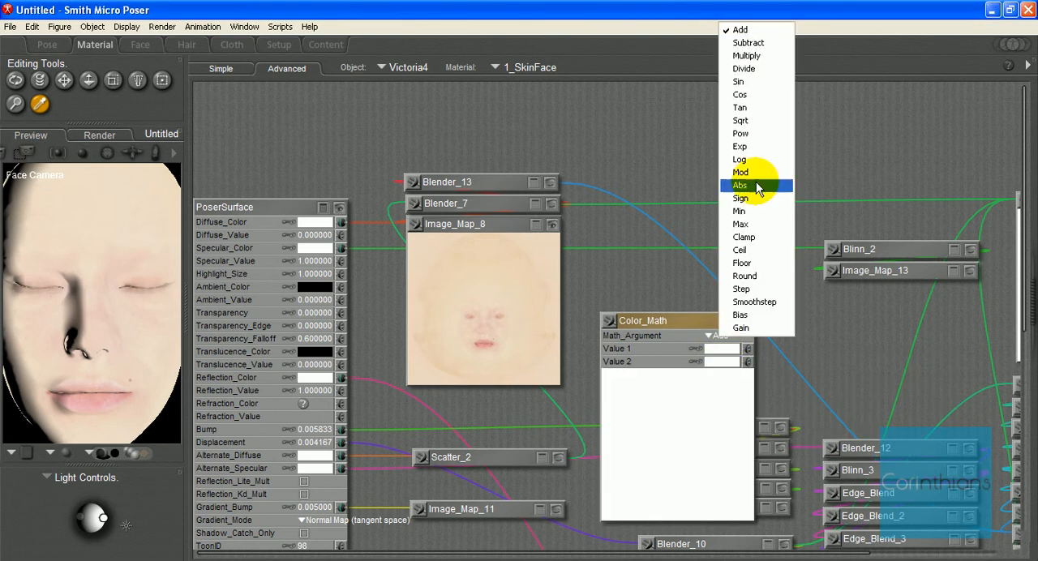
pyautogui.click(739, 55)
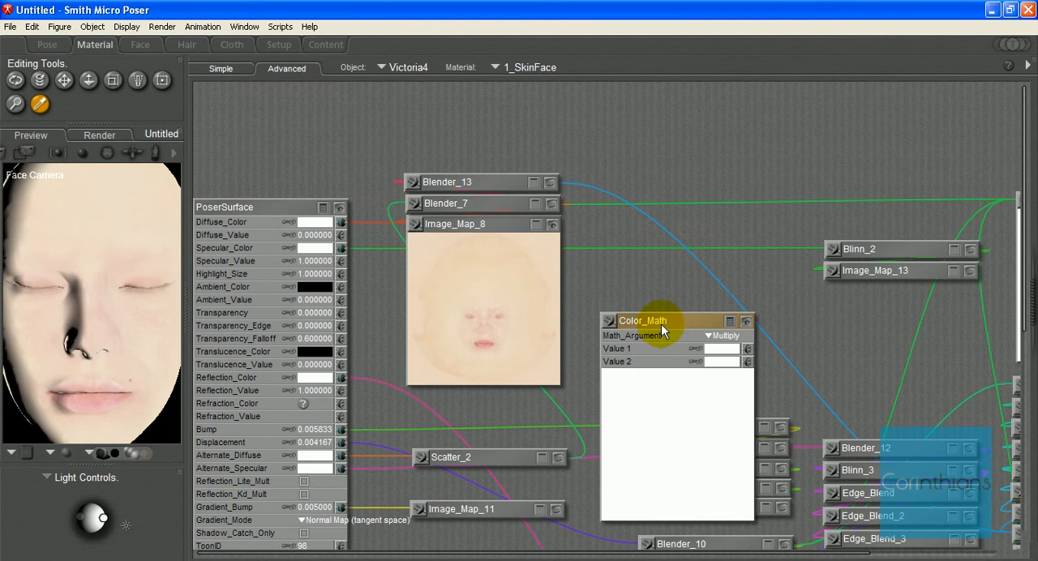
# Step: Connect Image_Map_8 to Value 1 and Image_Map_11 to Value 2 of the Color_Math node
pyautogui.click(431, 226)
pyautogui.moveTo(431, 226); pyautogui.dragTo(748, 354)
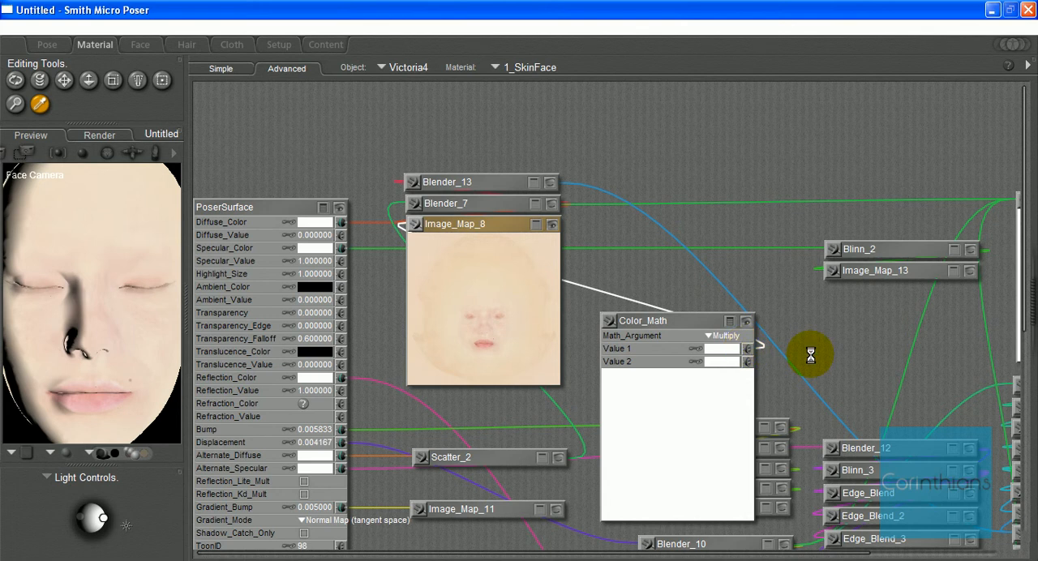
pyautogui.scroll(-5, 799, 357)
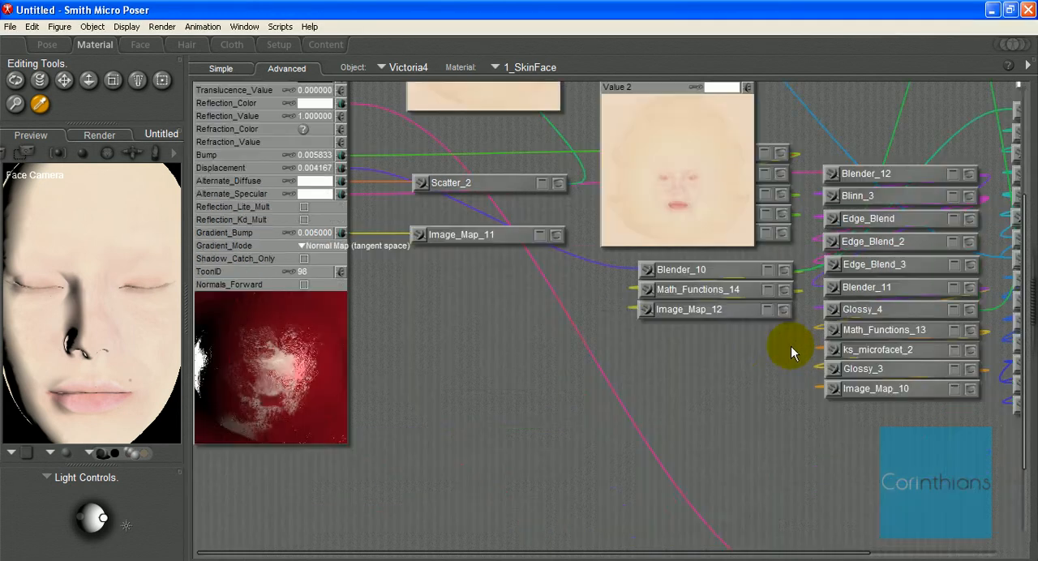
pyautogui.scroll(3, 619, 326)
pyautogui.moveTo(415, 426); pyautogui.dragTo(747, 268)
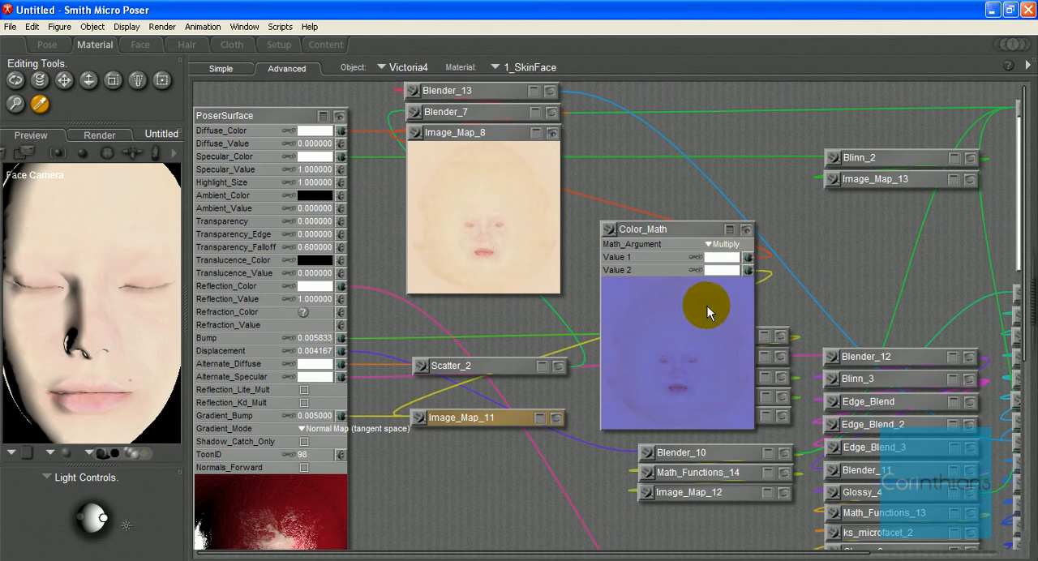
# Step: Move Color_Math beside Image_Map_8 and connect it to Scatter_2's Color input
pyautogui.moveTo(664, 231); pyautogui.dragTo(542, 365)
pyautogui.click(580, 129)
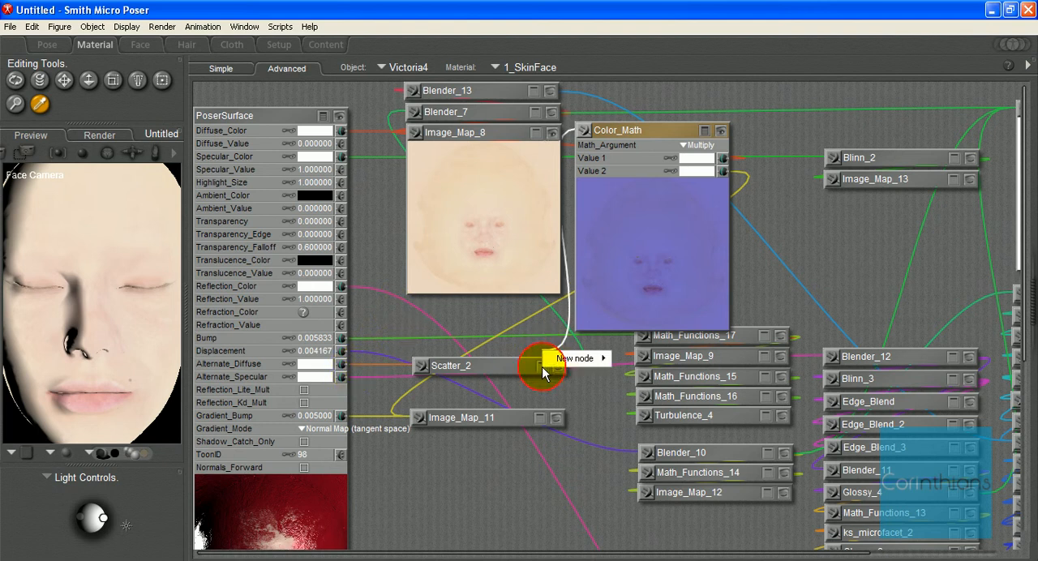
pyautogui.click(542, 368)
pyautogui.click(541, 366)
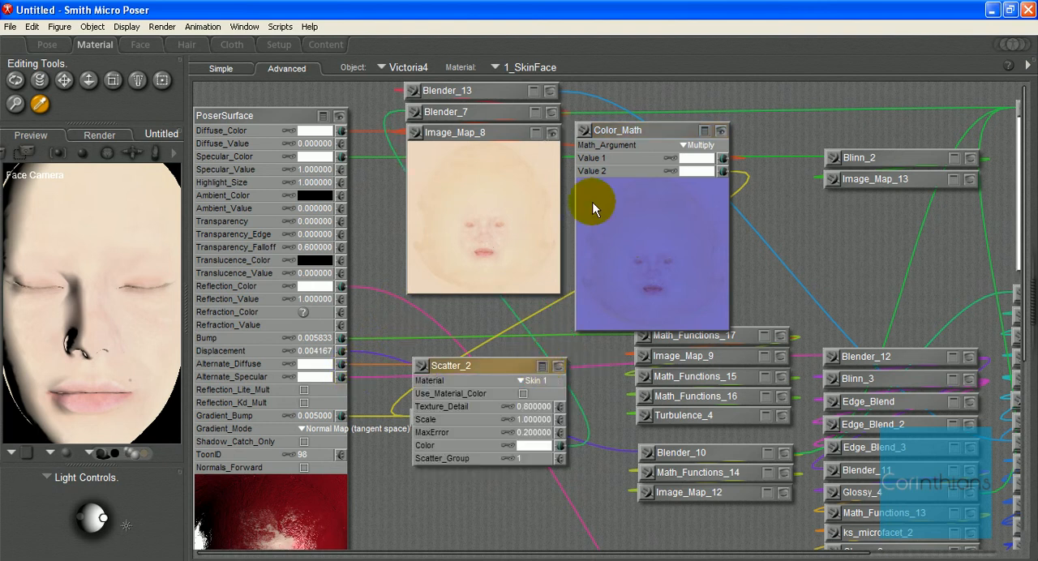
pyautogui.moveTo(581, 132); pyautogui.dragTo(564, 449)
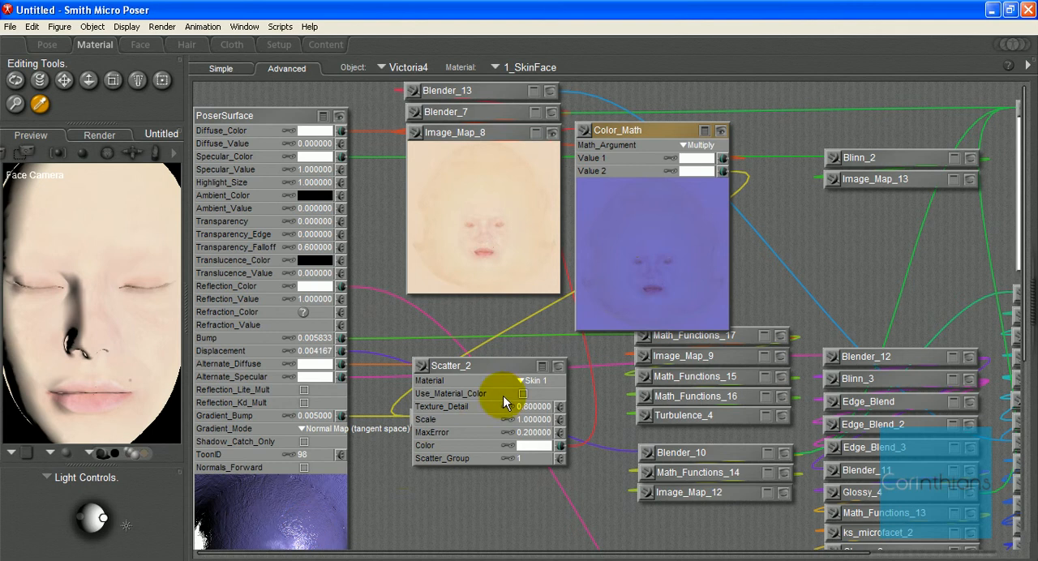
pyautogui.click(541, 366)
# Step: Check the PoserSurface preview and render the face with FireFly
pyautogui.scroll(-3, 416, 450)
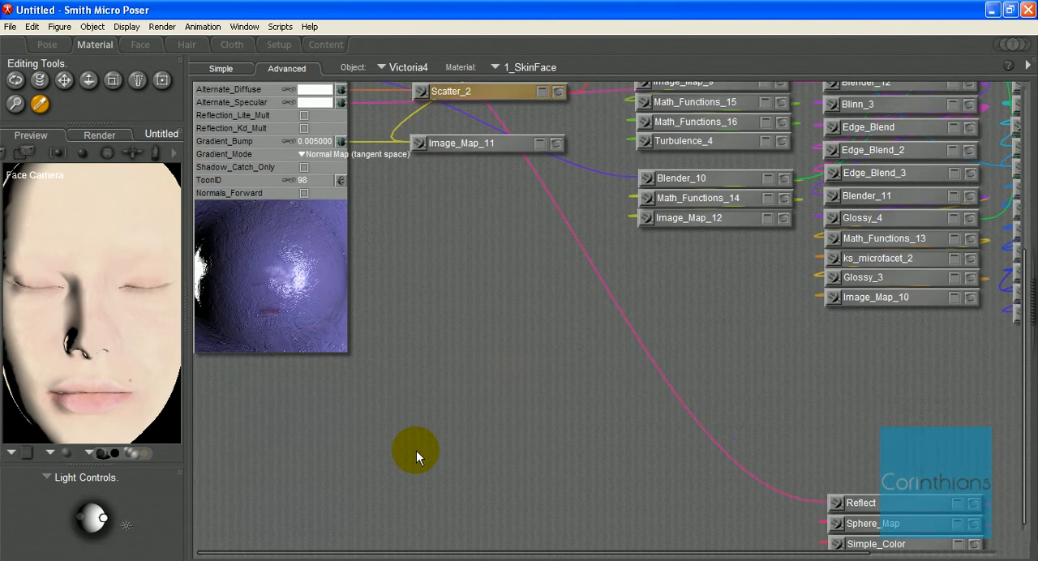
pyautogui.scroll(1, 416, 450)
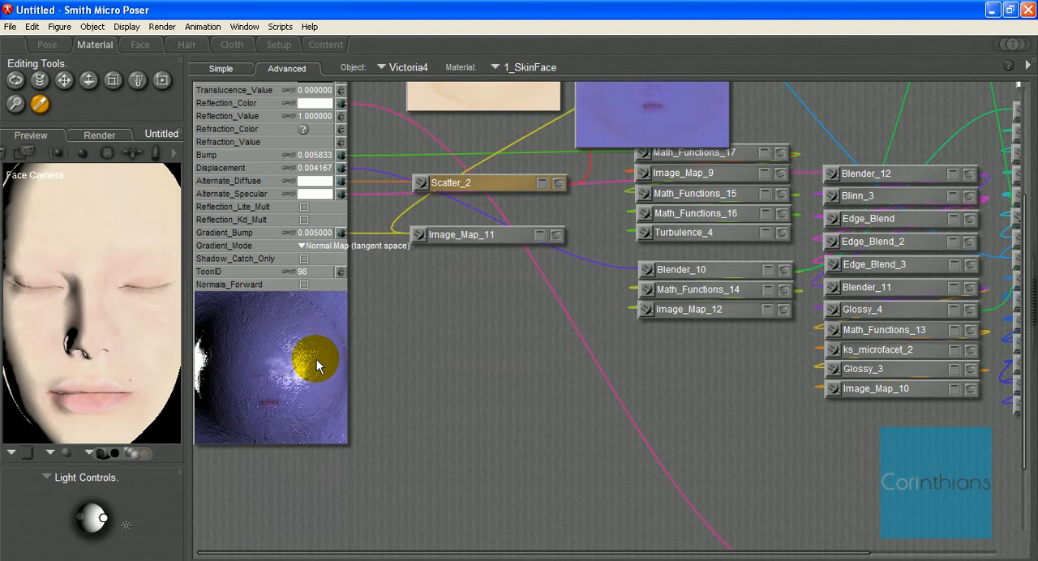
pyautogui.scroll(1, 516, 334)
pyautogui.moveTo(511, 271); pyautogui.dragTo(517, 269)
pyautogui.click(537, 268)
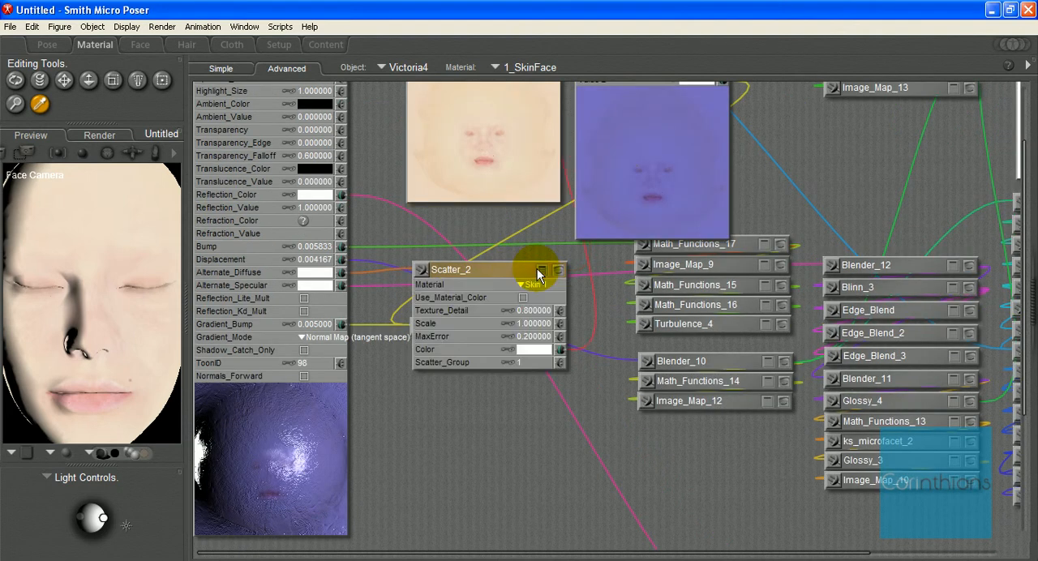
pyautogui.click(537, 269)
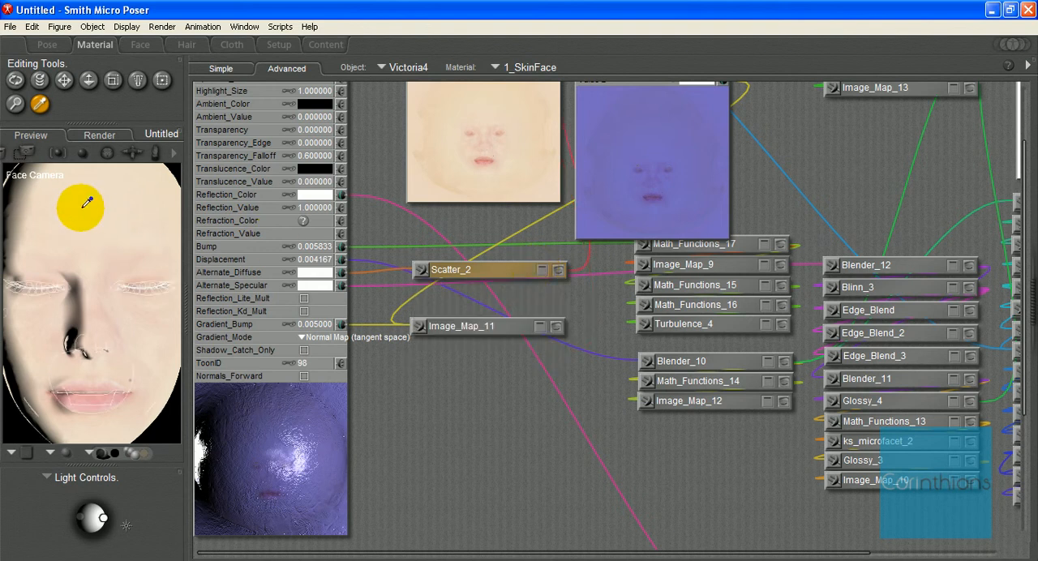
pyautogui.click(175, 153)
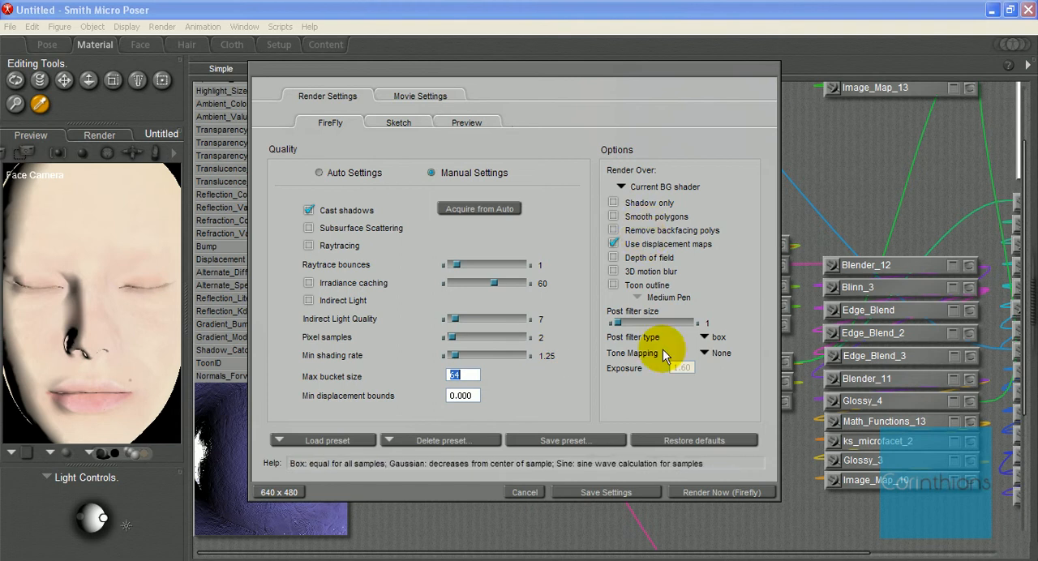
pyautogui.click(703, 491)
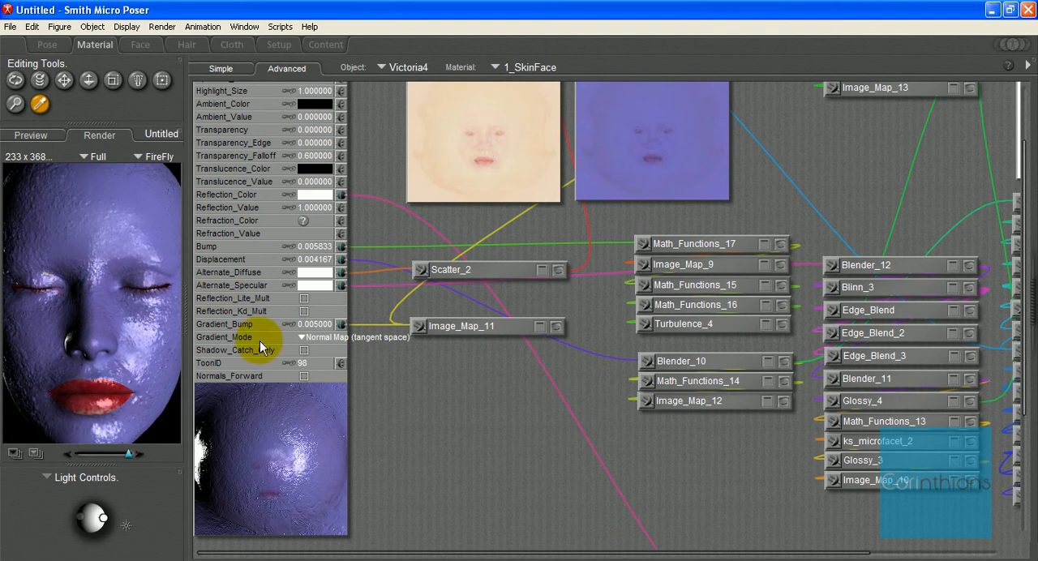
# Step: Reveal Blender_7's preview and inputs, and examine the Image_Map_14 mask that drives its blending
pyautogui.scroll(3, 432, 398)
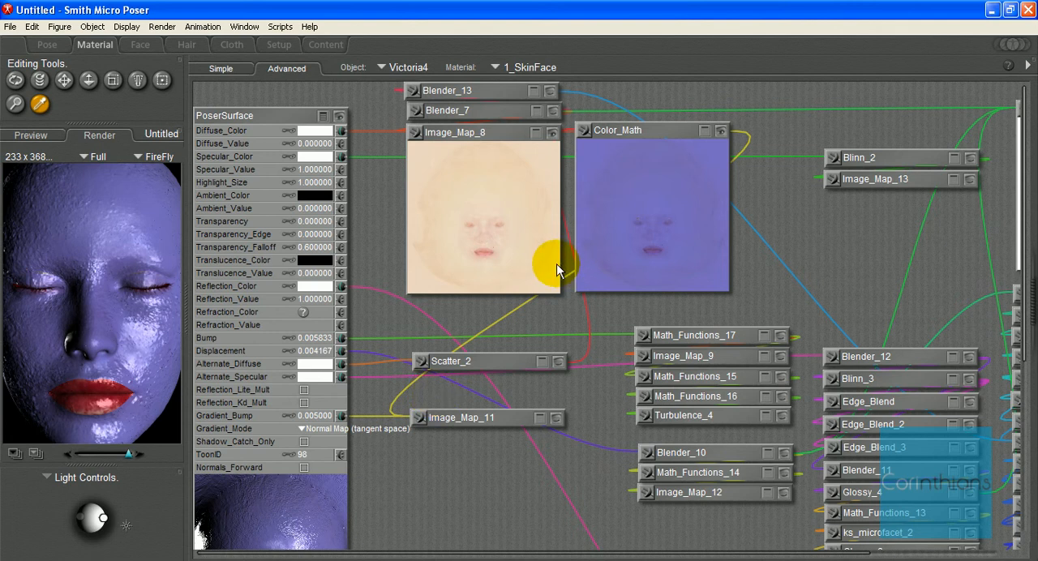
pyautogui.click(492, 131)
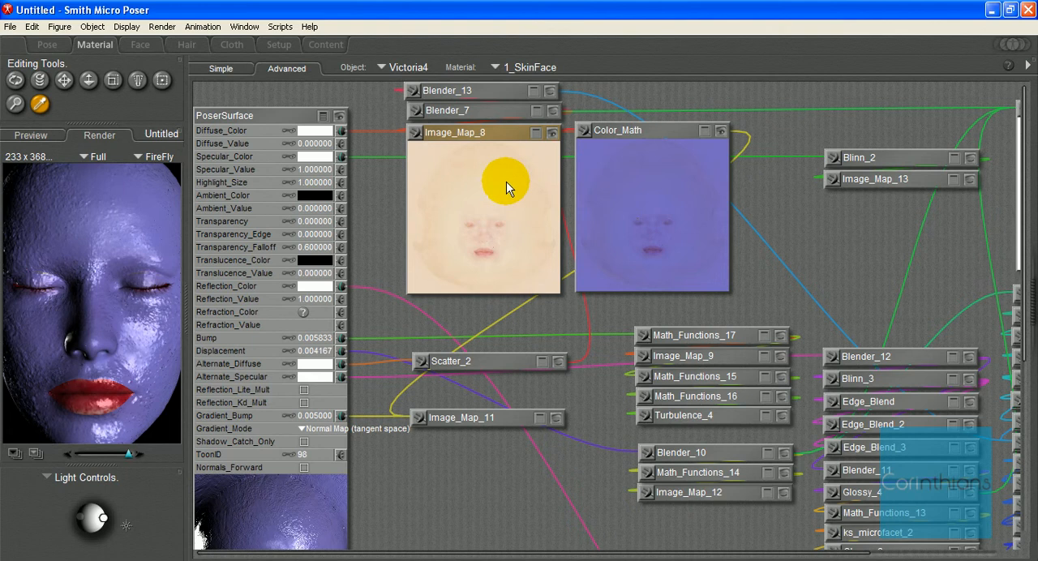
pyautogui.click(553, 112)
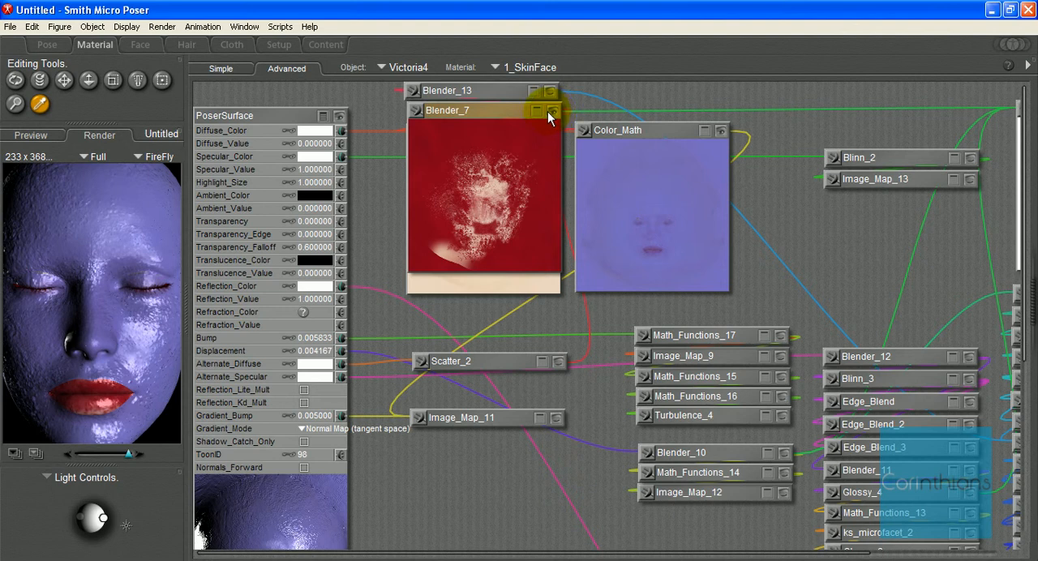
pyautogui.click(537, 111)
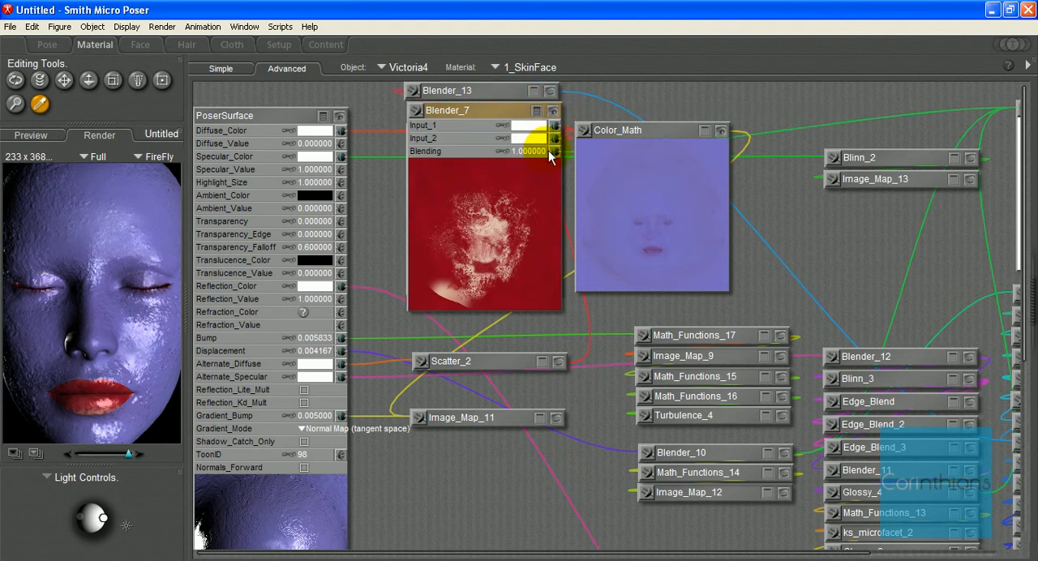
pyautogui.moveTo(645, 554); pyautogui.dragTo(811, 552)
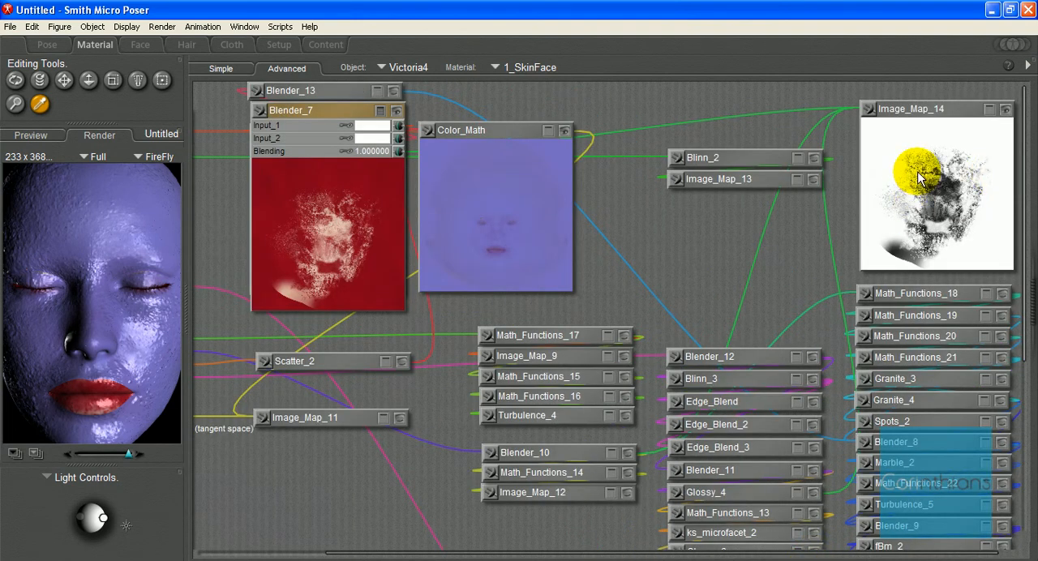
pyautogui.moveTo(696, 553); pyautogui.dragTo(528, 539)
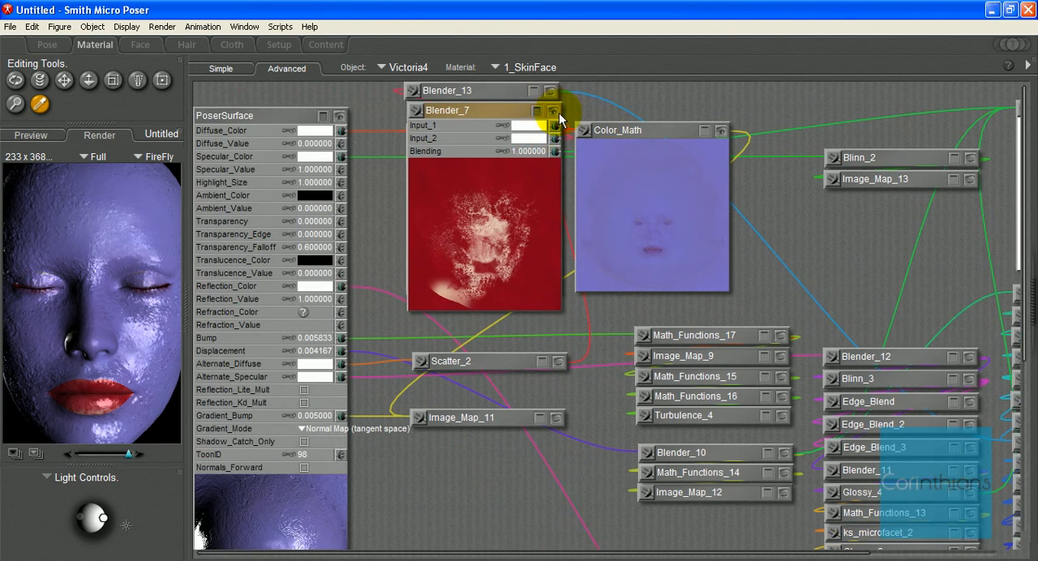
# Step: Connect Color_Math to Blender_7's Input_1, and put Blender_7 back collapsed above Image_Map_8
pyautogui.moveTo(493, 112); pyautogui.dragTo(310, 99)
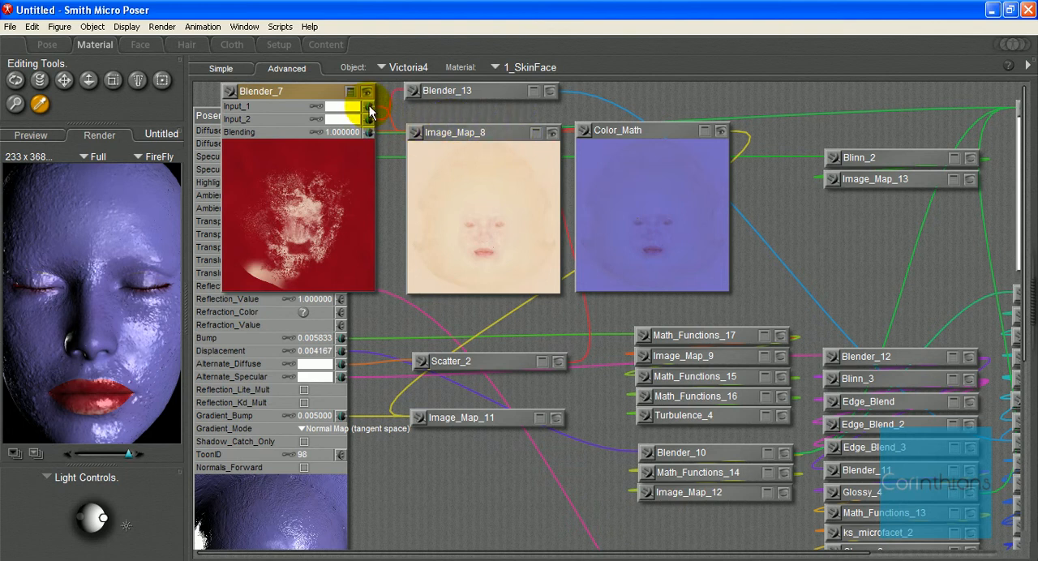
pyautogui.click(601, 132)
pyautogui.moveTo(587, 130); pyautogui.dragTo(371, 108)
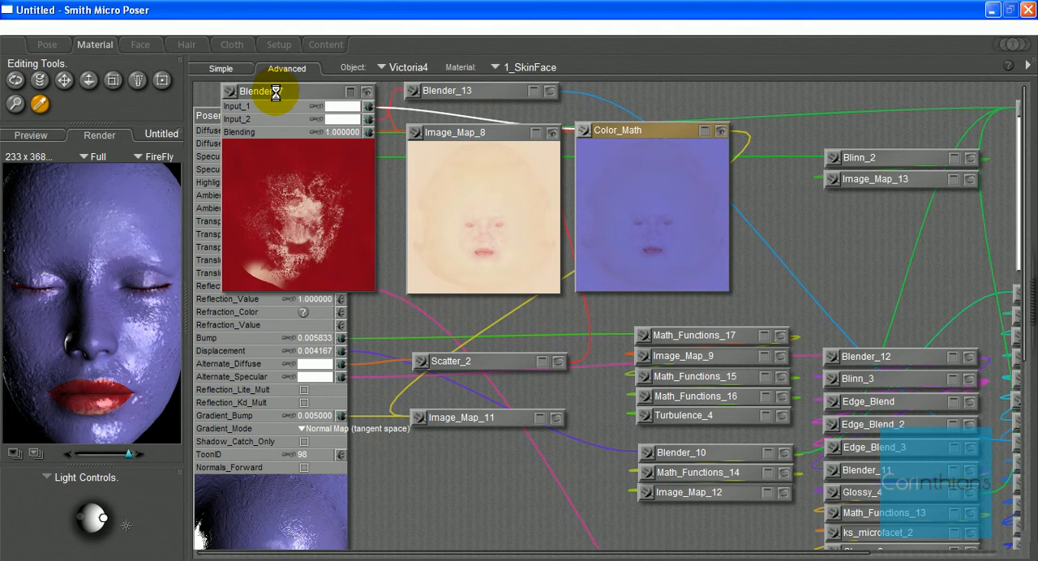
pyautogui.moveTo(276, 92); pyautogui.dragTo(460, 112)
pyautogui.click(535, 113)
pyautogui.click(552, 113)
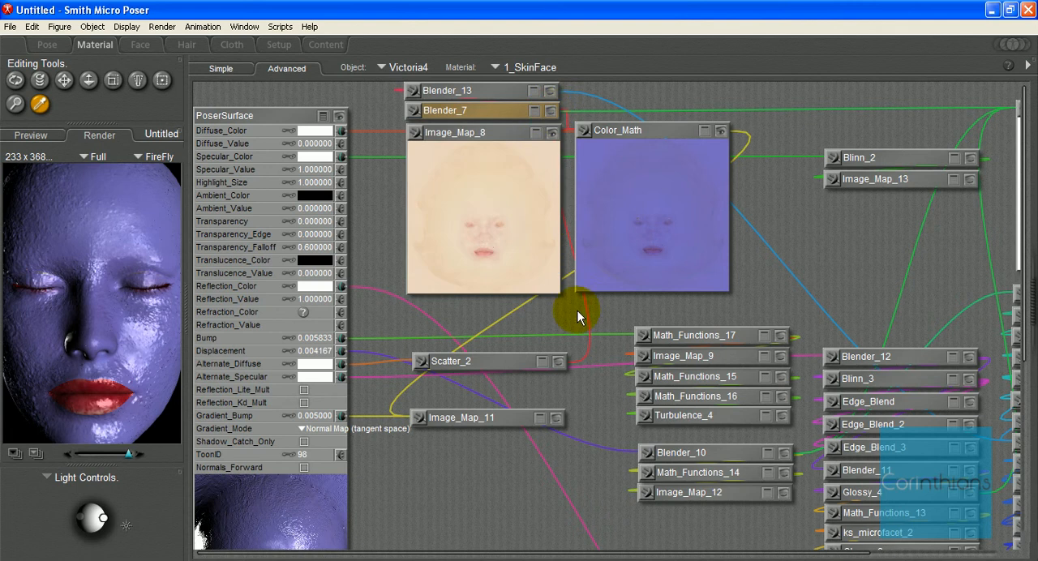
# Step: Show Scatter_2's settings and preview, and connect Blender_7 to its Color input
pyautogui.click(540, 363)
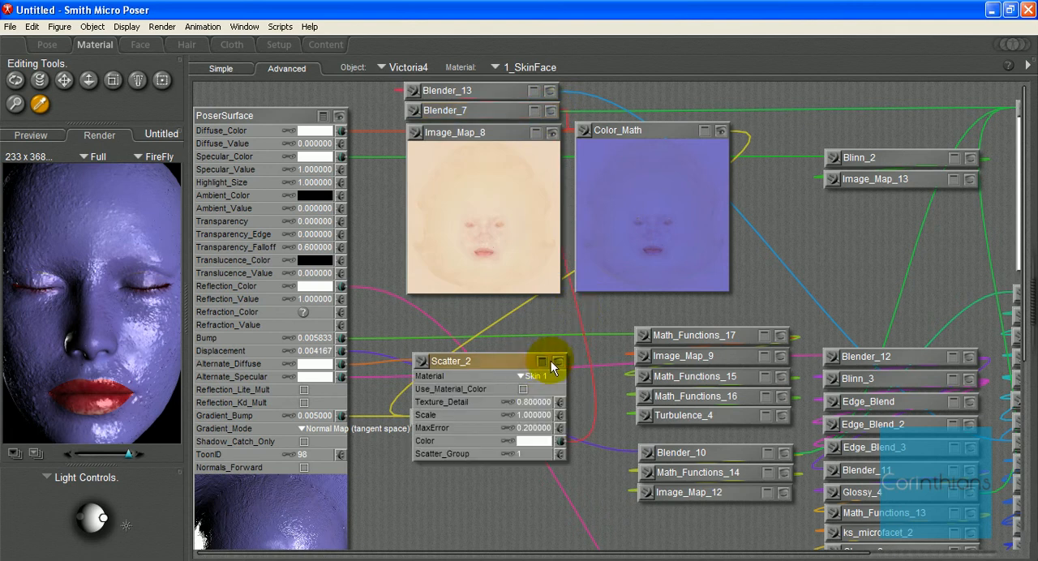
pyautogui.click(556, 362)
pyautogui.click(416, 110)
pyautogui.moveTo(500, 263); pyautogui.dragTo(561, 441)
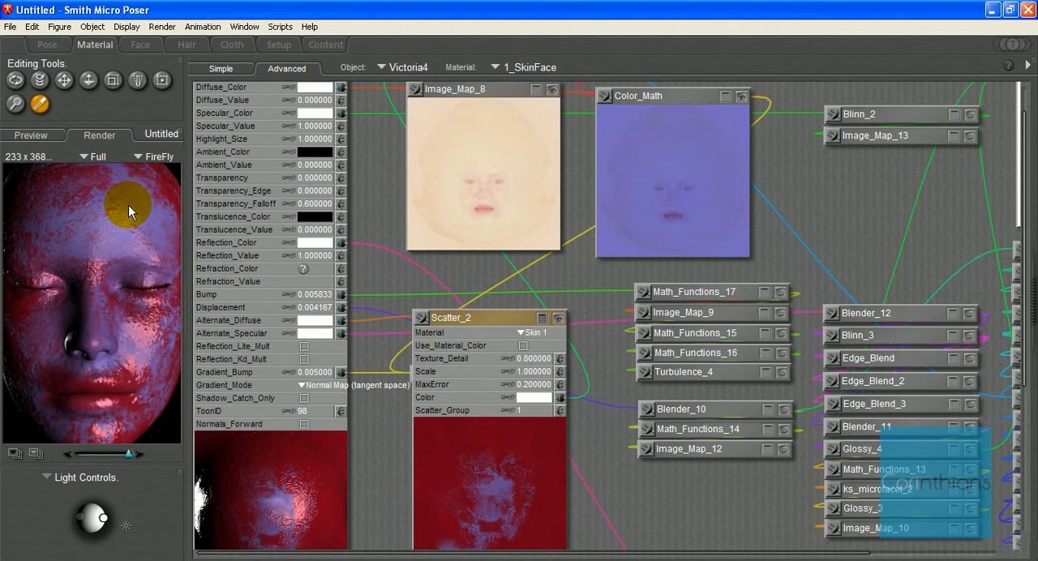
# Step: Move Color_Math level with Image_Map_8, review its Multiply inputs, and collapse the node and its preview
pyautogui.scroll(1, 557, 286)
pyautogui.click(679, 136)
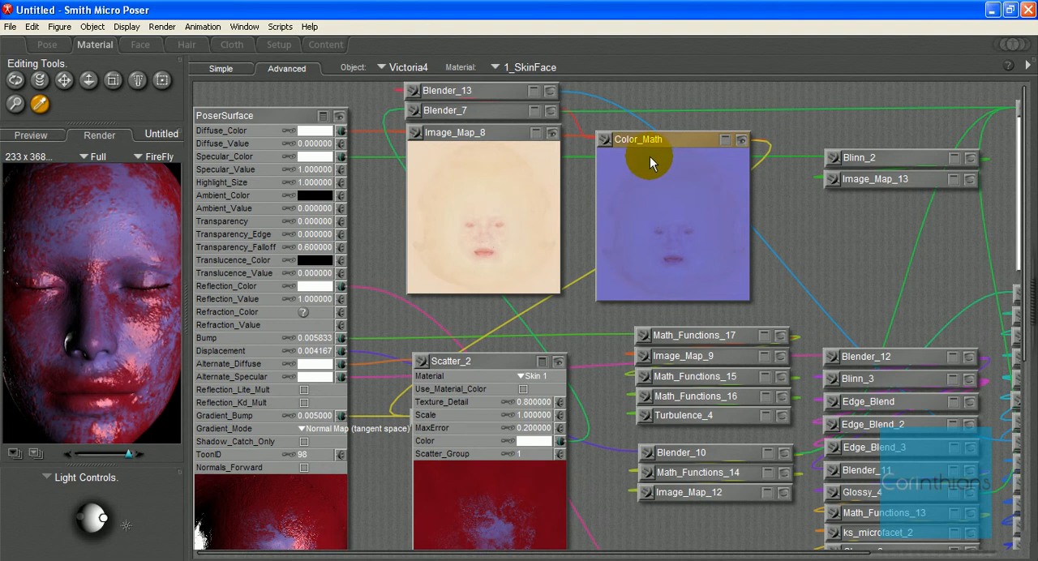
pyautogui.moveTo(650, 143); pyautogui.dragTo(661, 131)
pyautogui.click(740, 129)
pyautogui.click(739, 129)
pyautogui.click(740, 130)
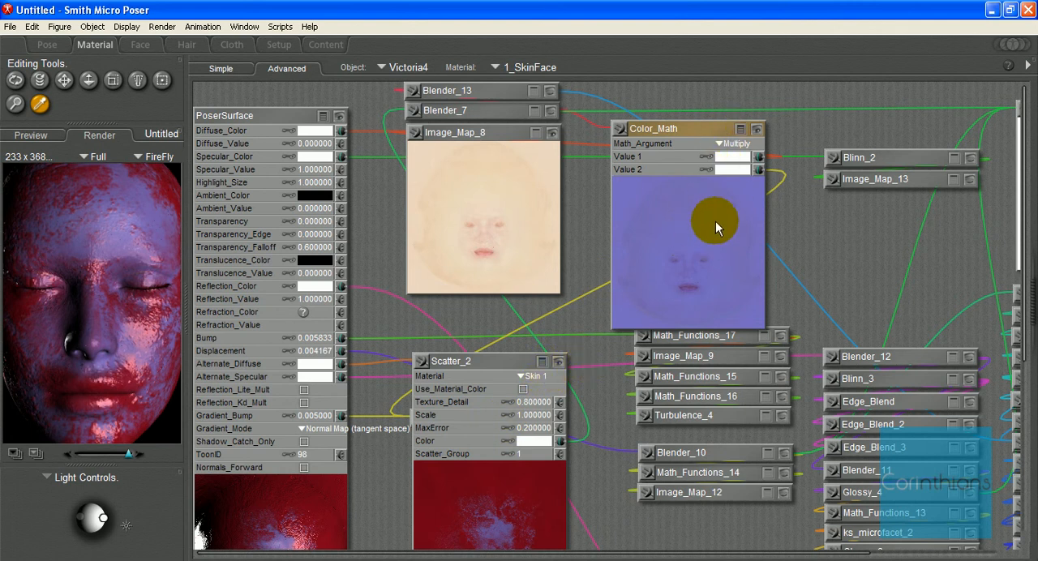
pyautogui.click(740, 129)
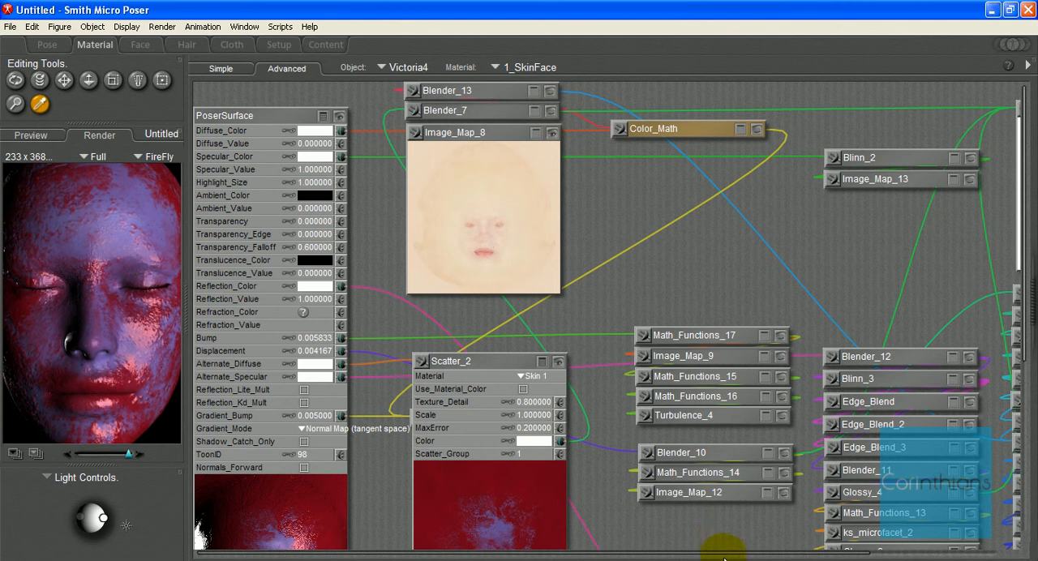
# Step: Examine the Image_Map_14 mask, and move Image_Map_8 down and away from the Blender_7 node
pyautogui.moveTo(723, 552); pyautogui.dragTo(852, 552)
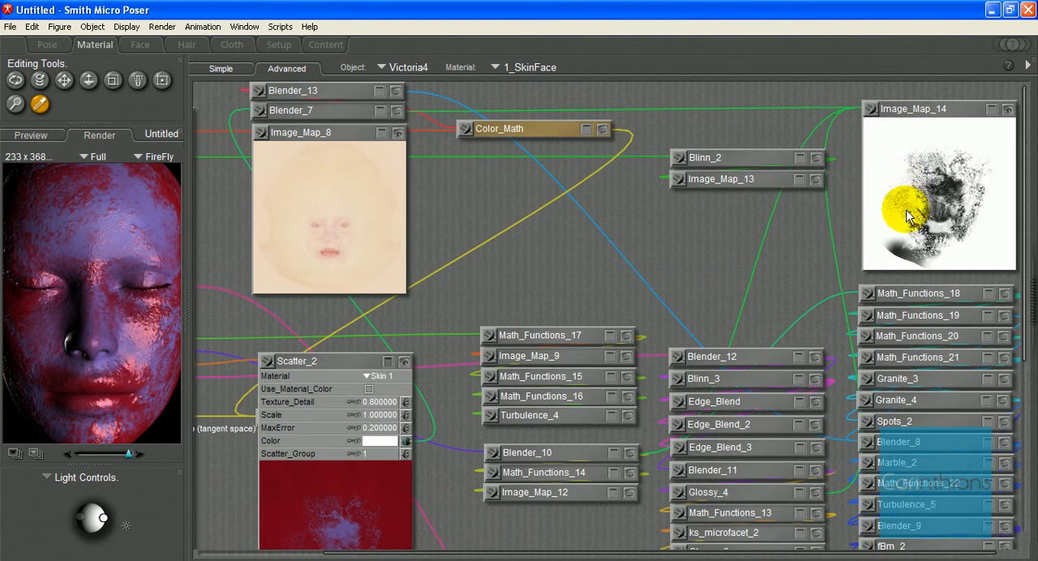
pyautogui.moveTo(672, 550); pyautogui.dragTo(528, 550)
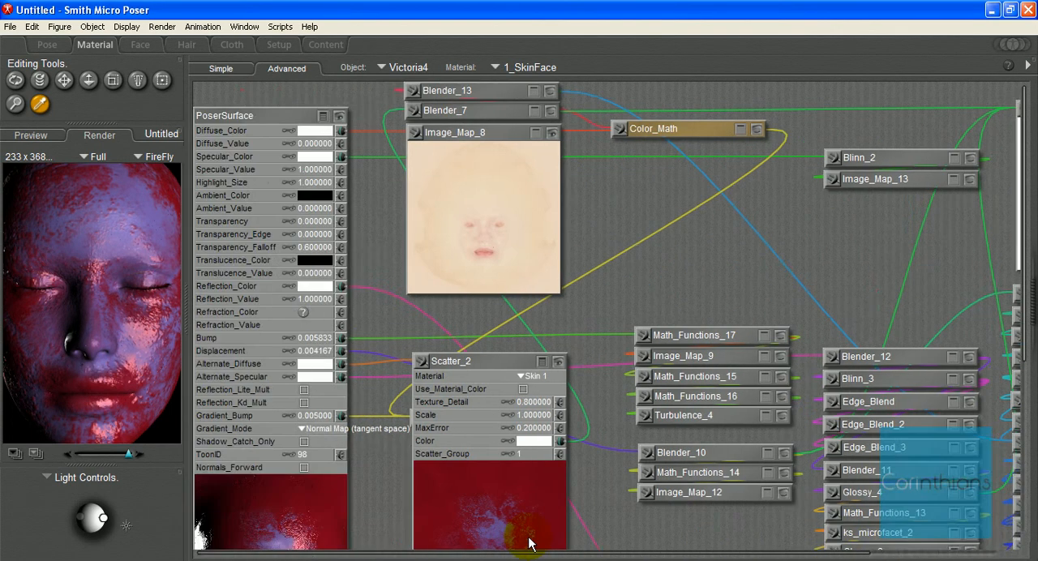
pyautogui.moveTo(539, 138); pyautogui.dragTo(557, 164)
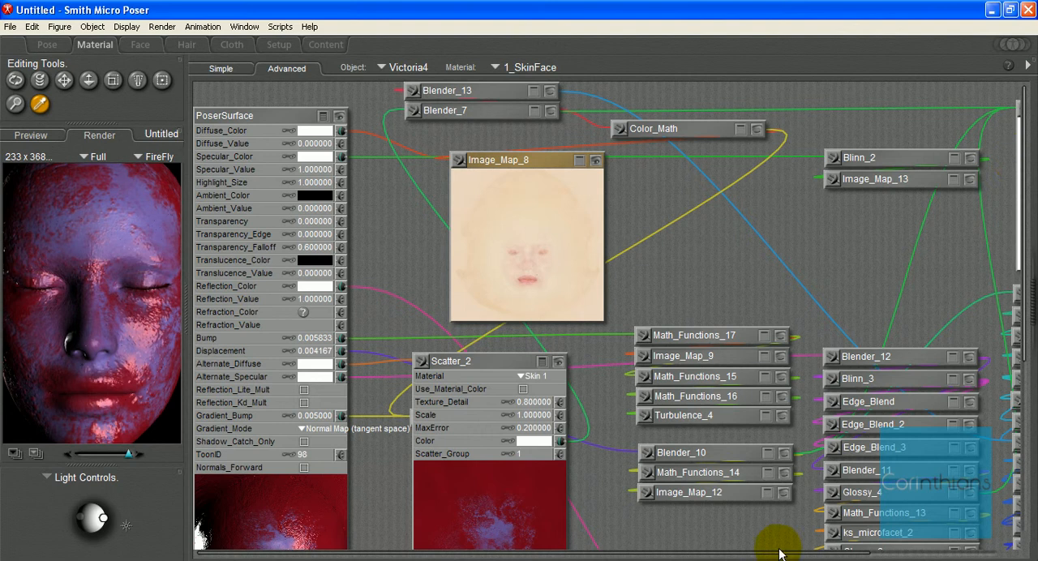
# Step: Move Blender_7 beside Image_Map_8, below Color_Math, and show its inputs and preview
pyautogui.moveTo(811, 554); pyautogui.dragTo(860, 554)
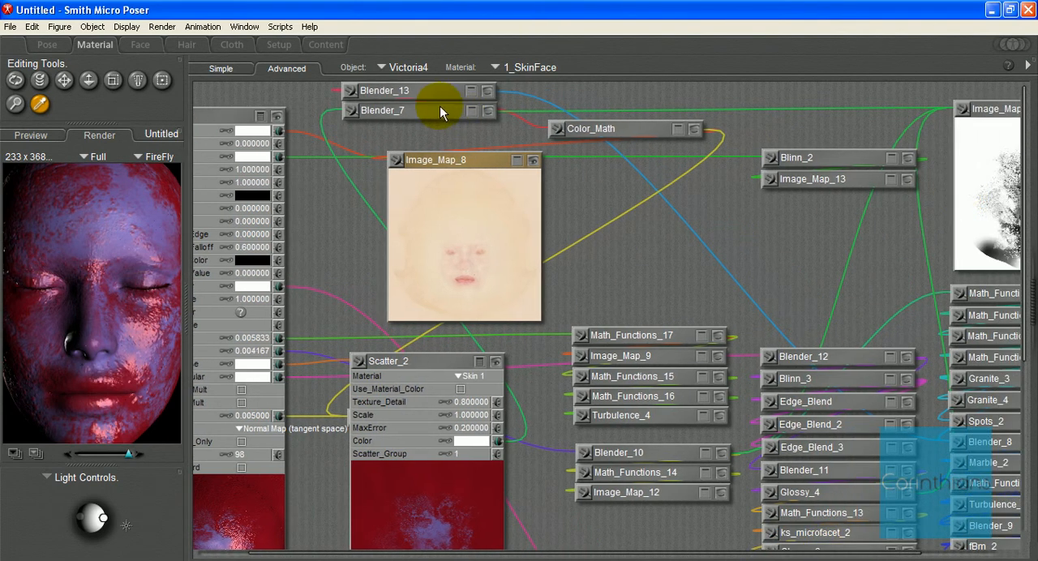
pyautogui.moveTo(464, 117); pyautogui.dragTo(685, 180)
pyautogui.click(686, 178)
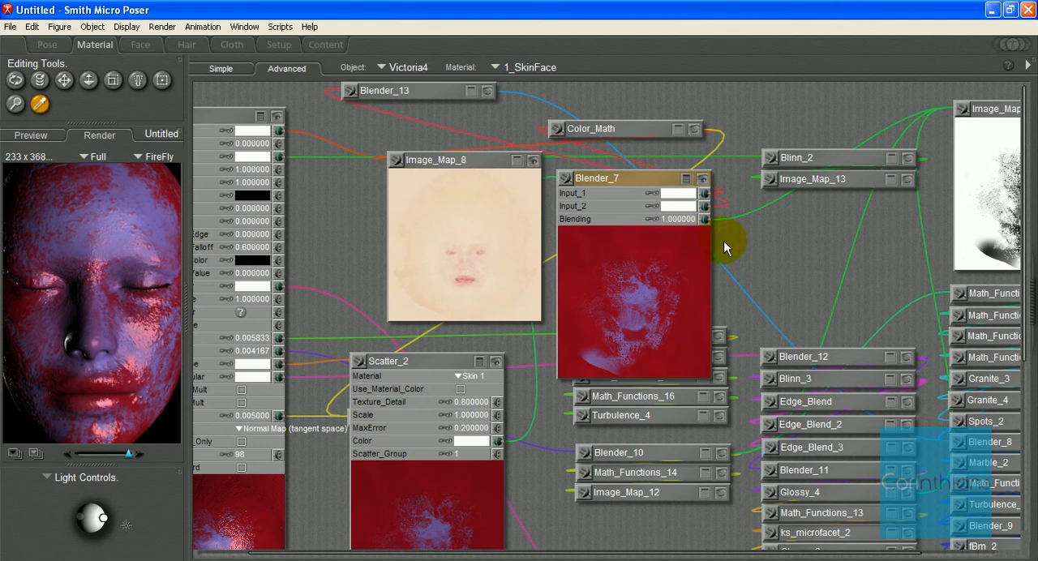
# Step: Reveal Color_Math's Multiply inputs, and compare the Blender_7, Scatter_2 and PoserSurface previews
pyautogui.click(680, 128)
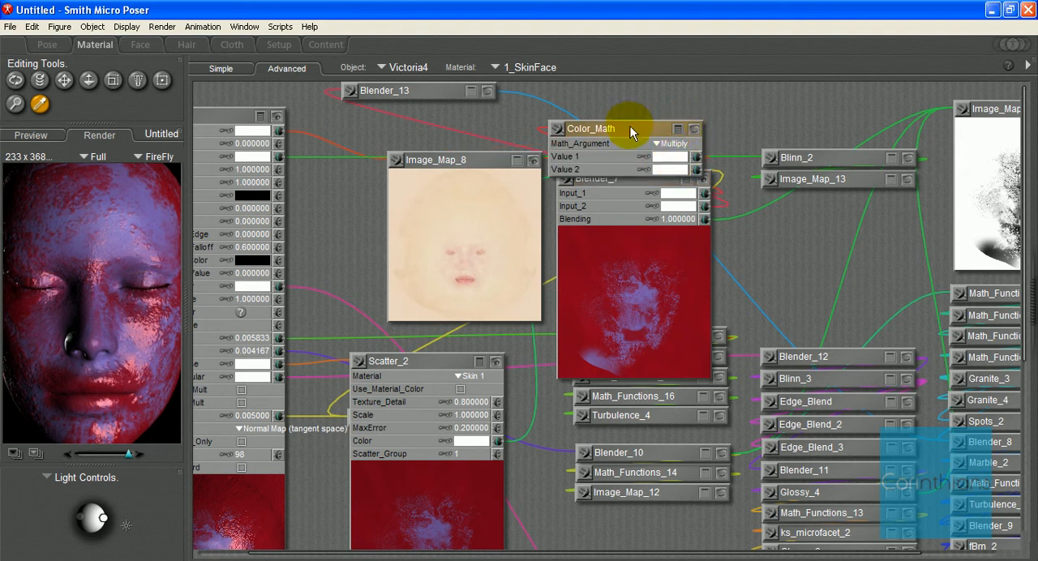
pyautogui.moveTo(476, 554); pyautogui.dragTo(421, 555)
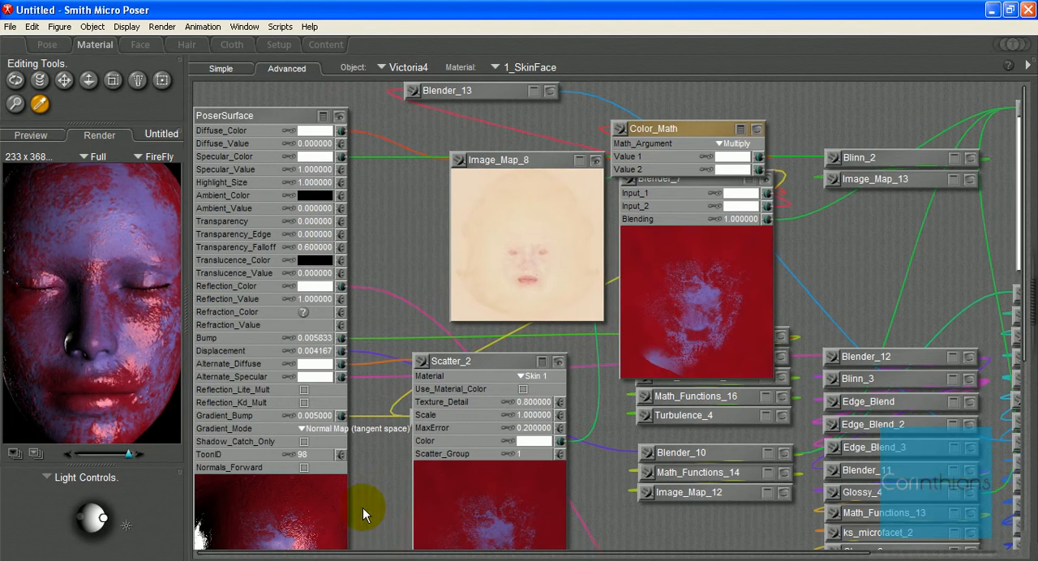
pyautogui.scroll(-5, 363, 507)
pyautogui.scroll(2, 362, 506)
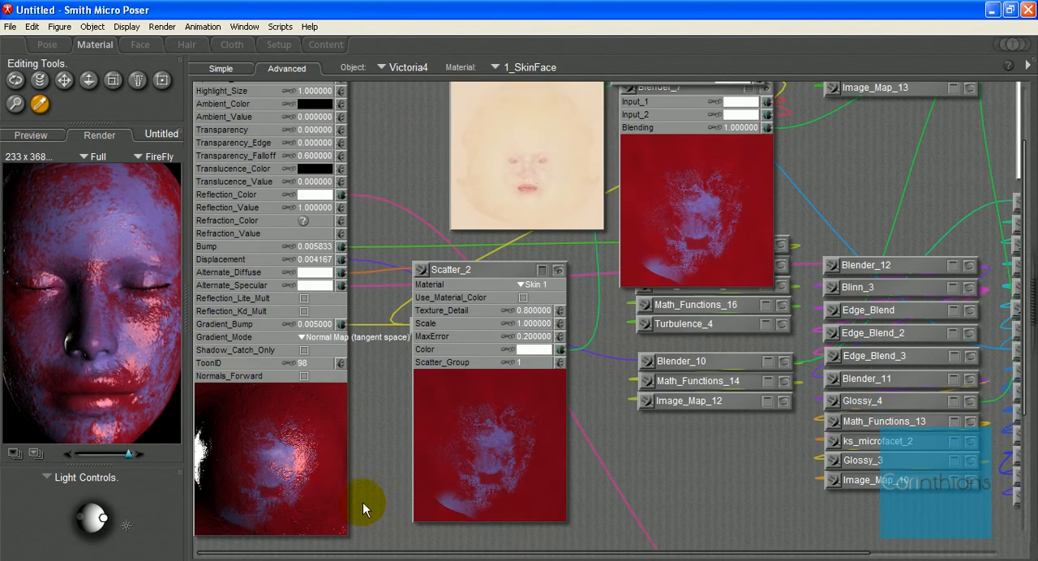
pyautogui.scroll(2, 368, 499)
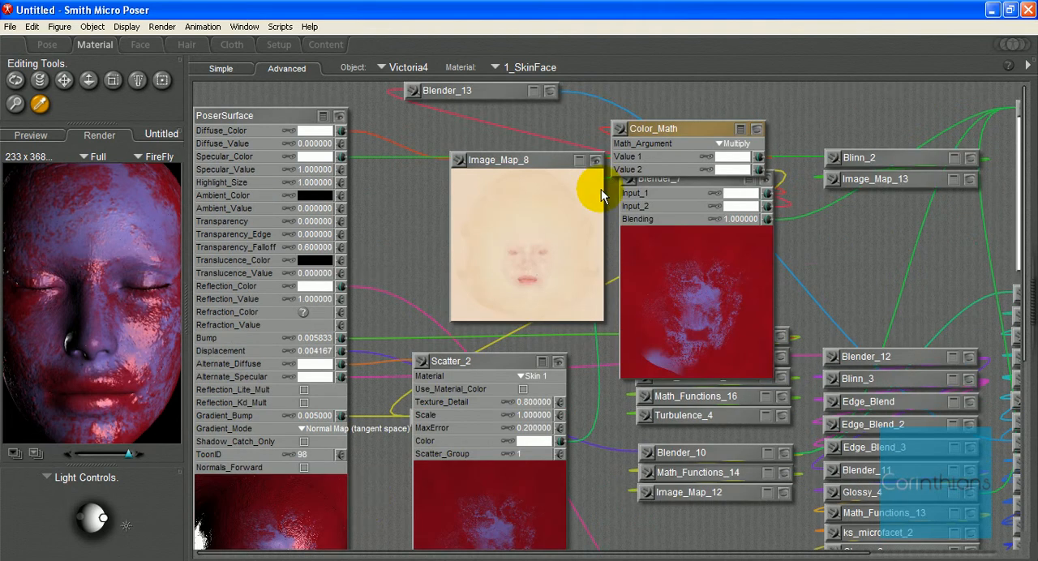
# Step: Collapse the inputs of Color_Math and Blender_7, and hide the Blender_7 and Image_Map_8 previews
pyautogui.click(733, 130)
pyautogui.click(751, 178)
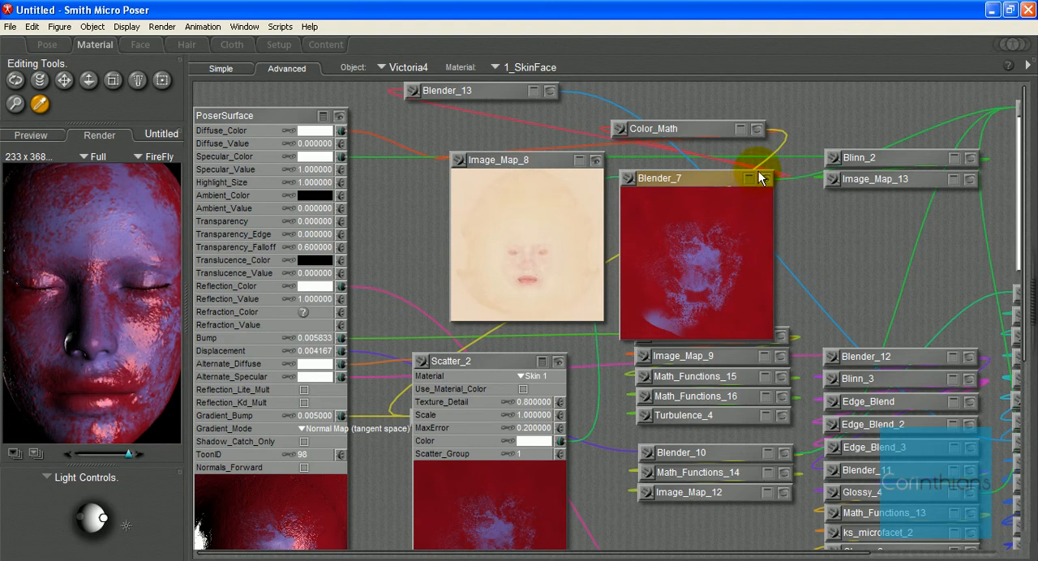
pyautogui.click(764, 179)
pyautogui.click(596, 160)
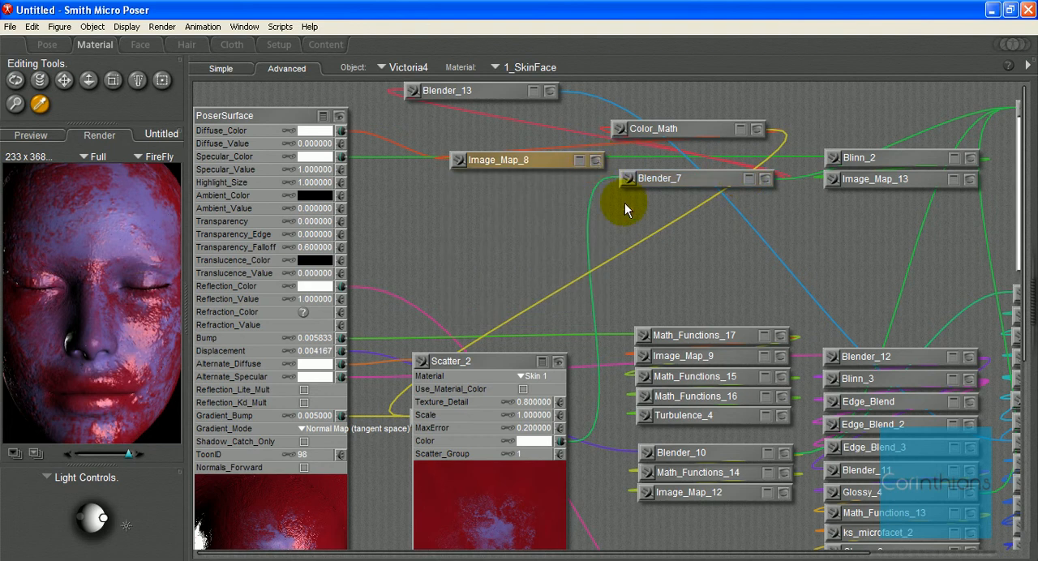
# Step: Collapse Scatter_2's settings and hide its preview, and look over the PoserSurface node's connections and preview
pyautogui.scroll(-3, 550, 508)
pyautogui.click(542, 178)
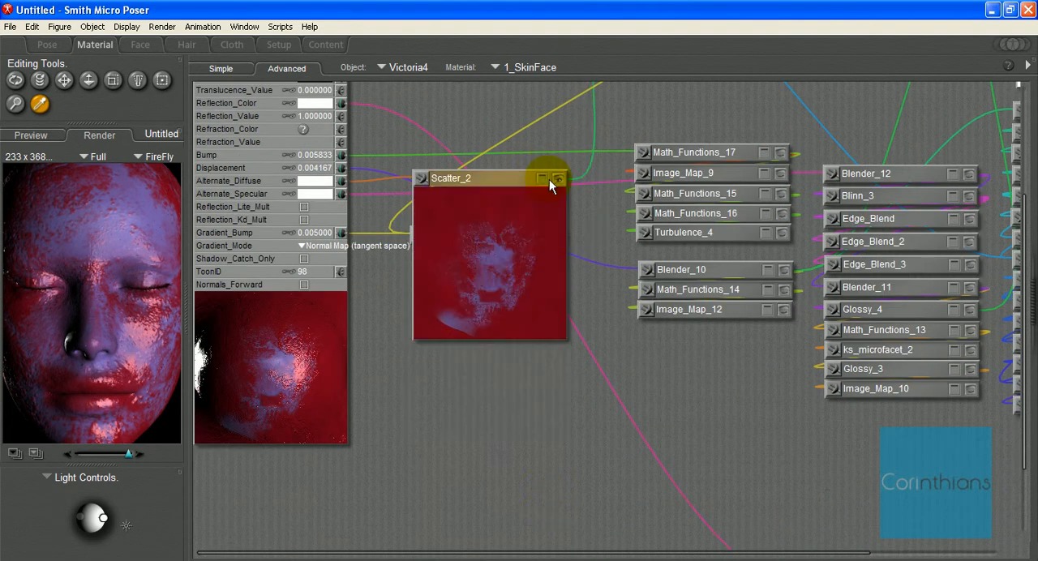
pyautogui.click(558, 178)
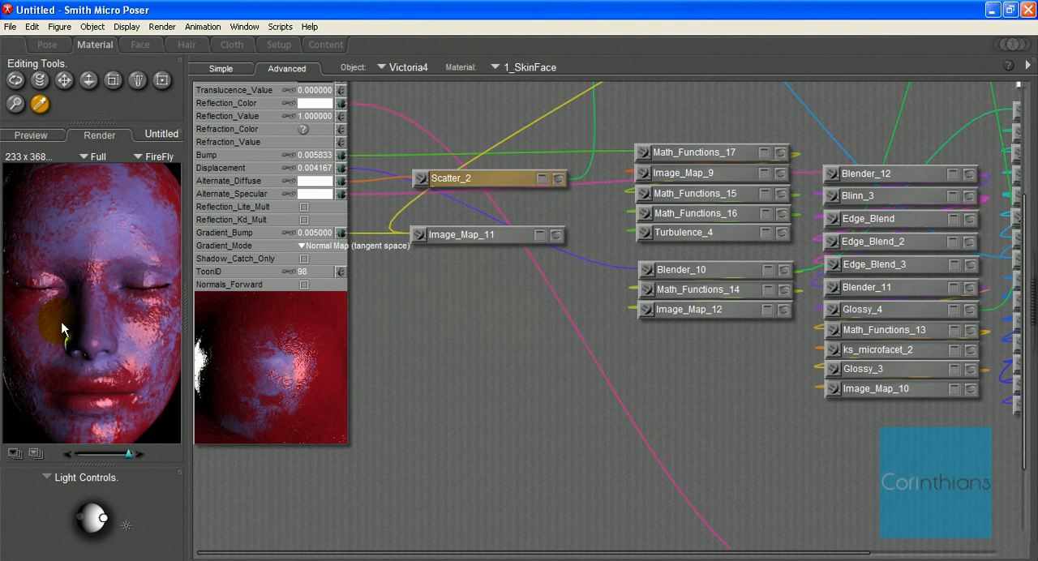
pyautogui.scroll(3, 461, 356)
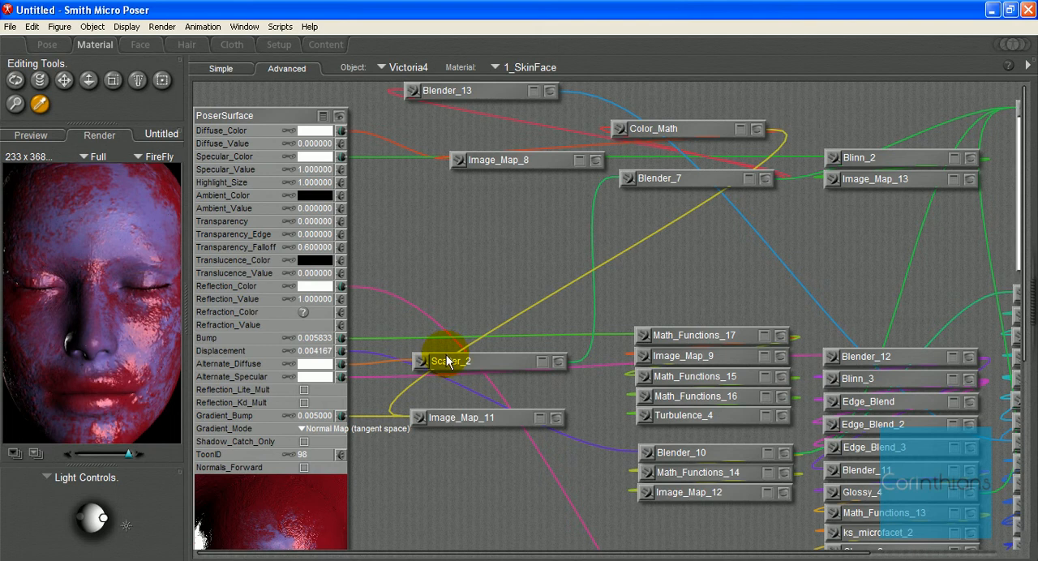
pyautogui.scroll(-5, 500, 338)
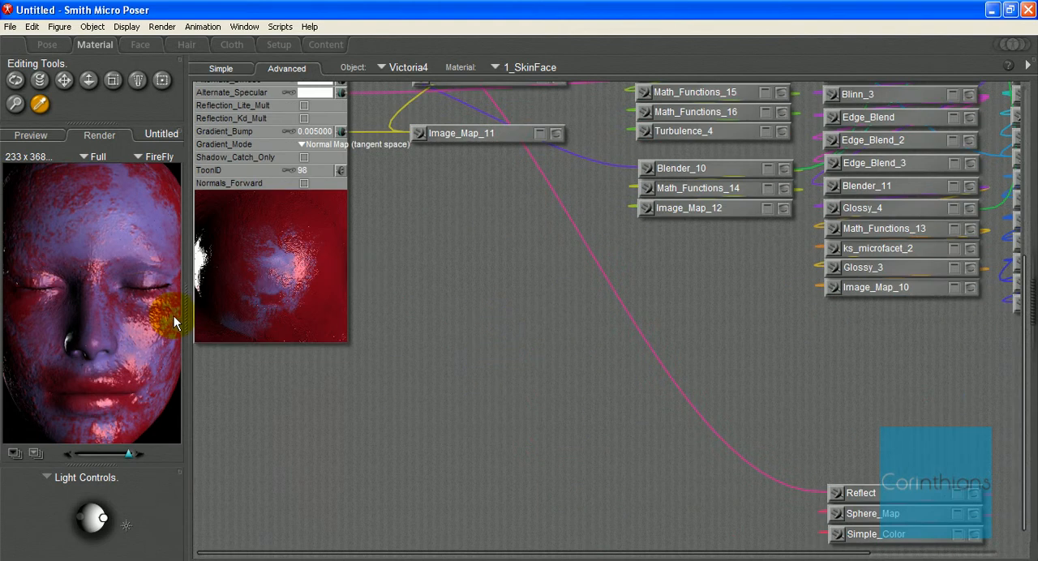